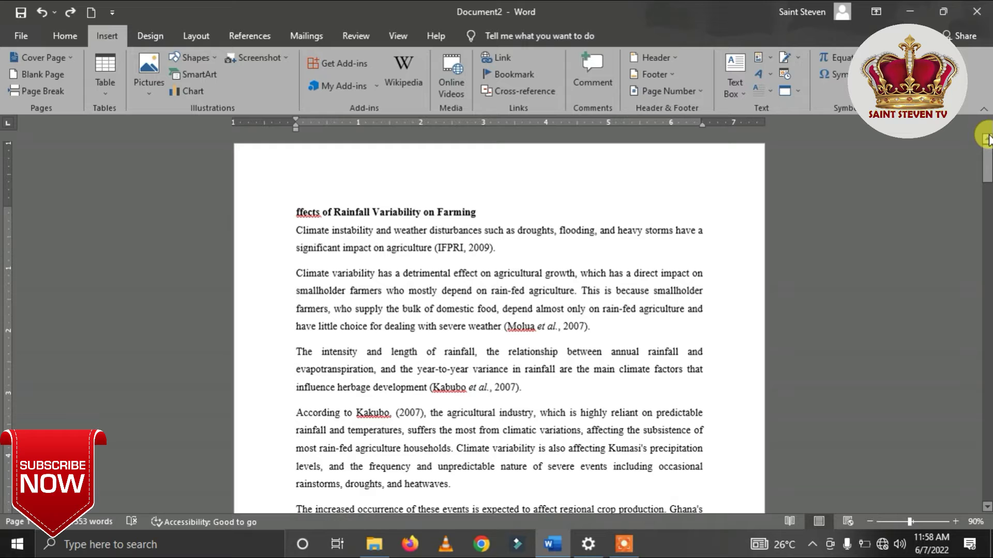
{"action": "mouse_move", "coordinate": [987, 168]}
{"action": "left_mouse_down"}
{"action": "mouse_move", "coordinate": [988, 243]}
{"action": "mouse_move", "coordinate": [986, 149]}
{"action": "left_mouse_up"}
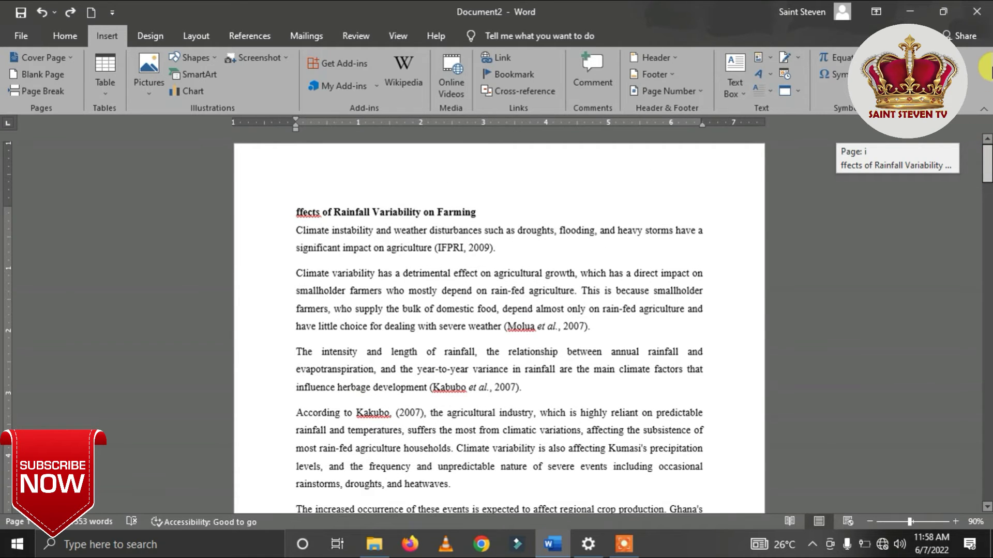
{"action": "left_click", "coordinate": [61, 35]}
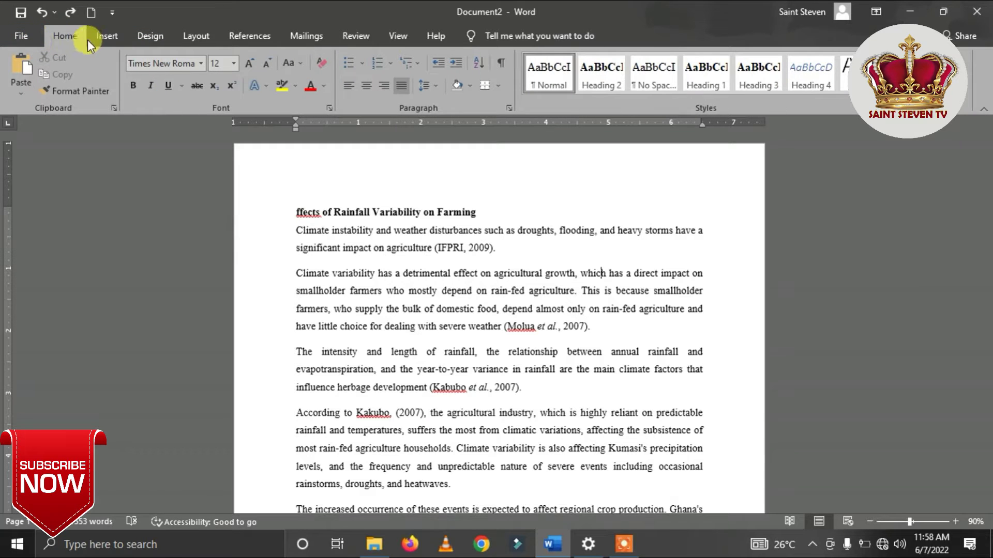
{"action": "left_click", "coordinate": [101, 36]}
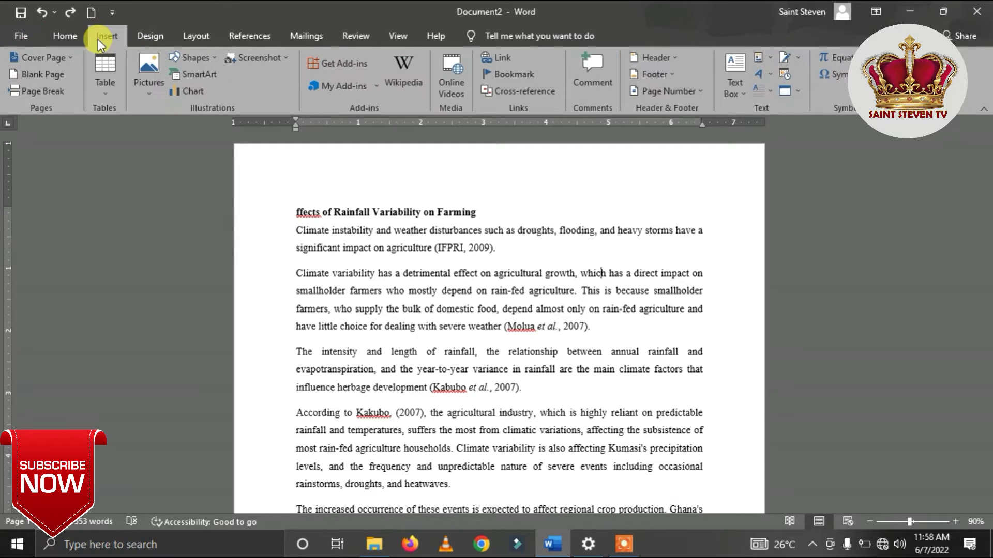
{"action": "left_click", "coordinate": [682, 91]}
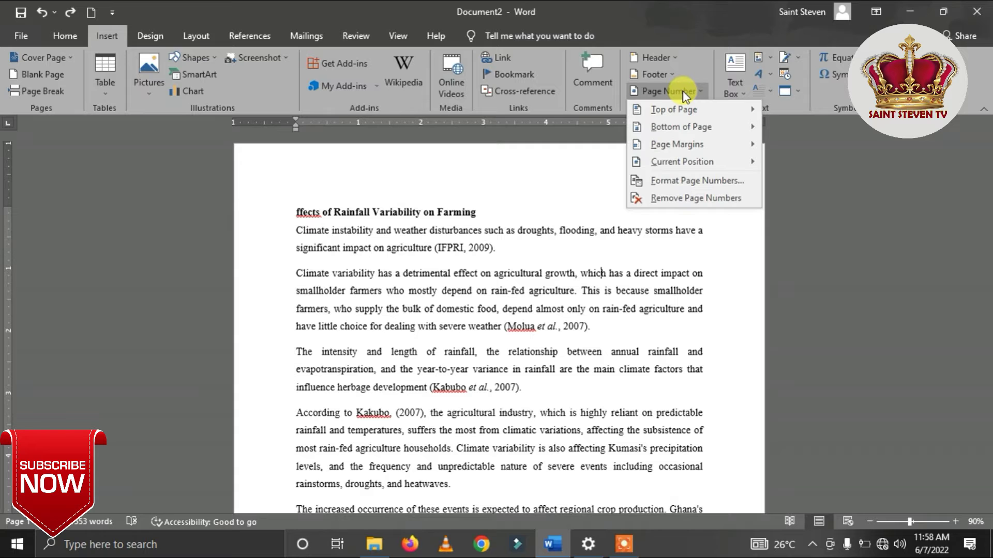
{"action": "mouse_move", "coordinate": [677, 109]}
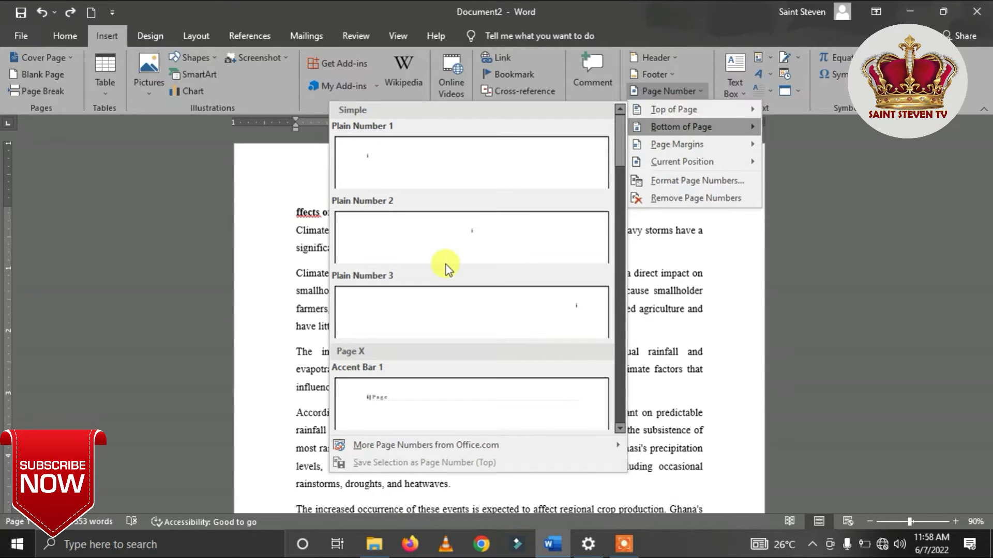
{"action": "left_click", "coordinate": [265, 282]}
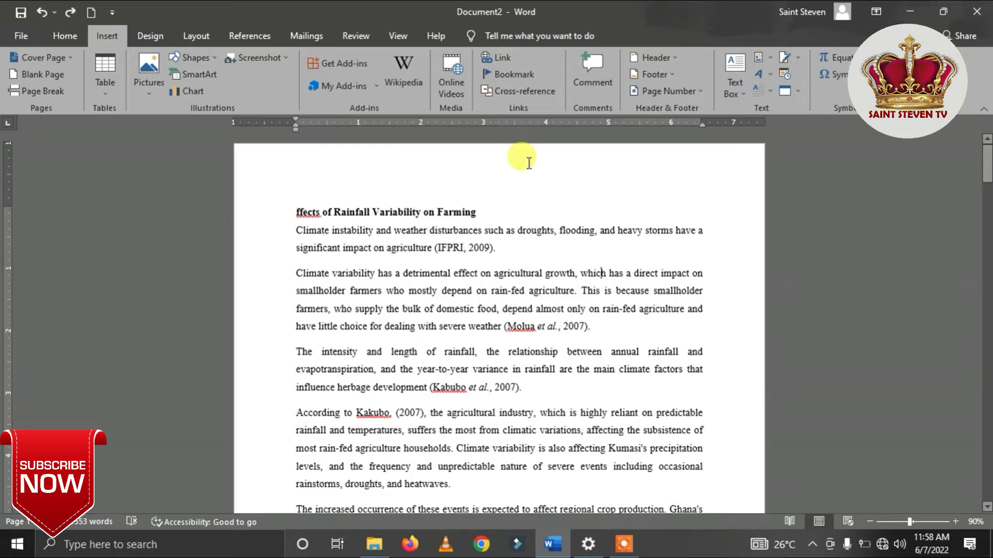
{"action": "left_click", "coordinate": [699, 98]}
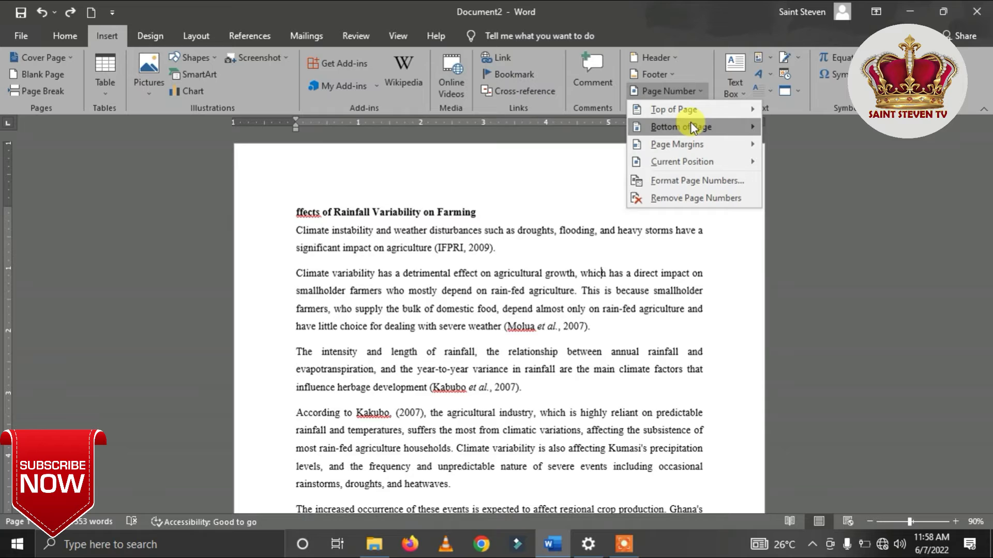
{"action": "mouse_move", "coordinate": [690, 123]}
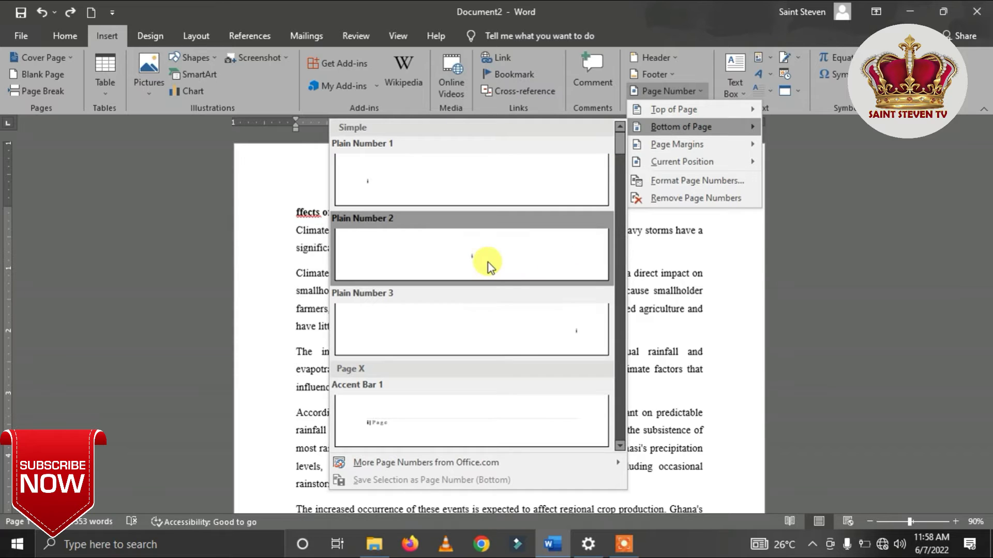
{"action": "key", "text": "Escape"}
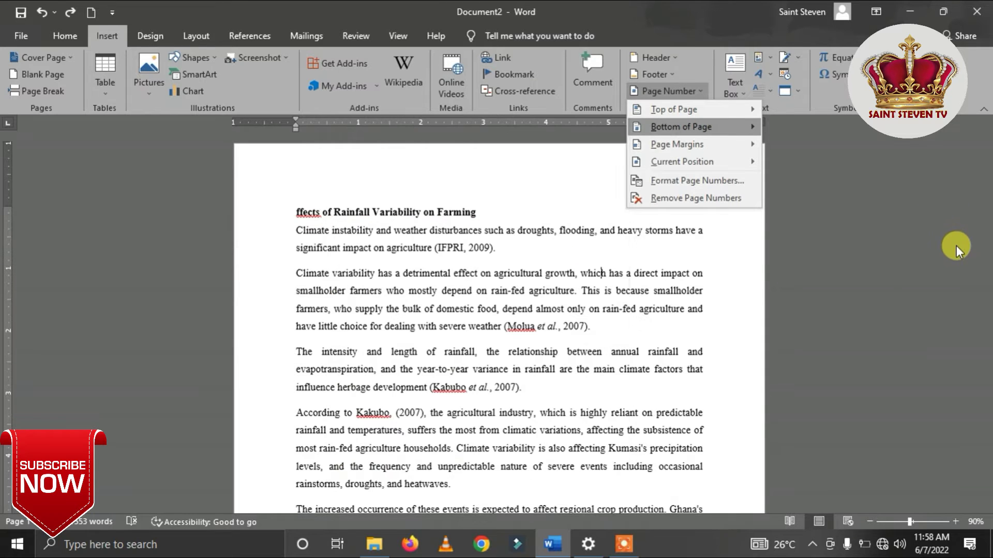
{"action": "left_click", "coordinate": [956, 246]}
Step: Insert a Plain Number 2 page number centred in the footer of every page
{"action": "left_click", "coordinate": [984, 176]}
{"action": "left_click_drag", "start_coordinate": [984, 183], "coordinate": [984, 217]}
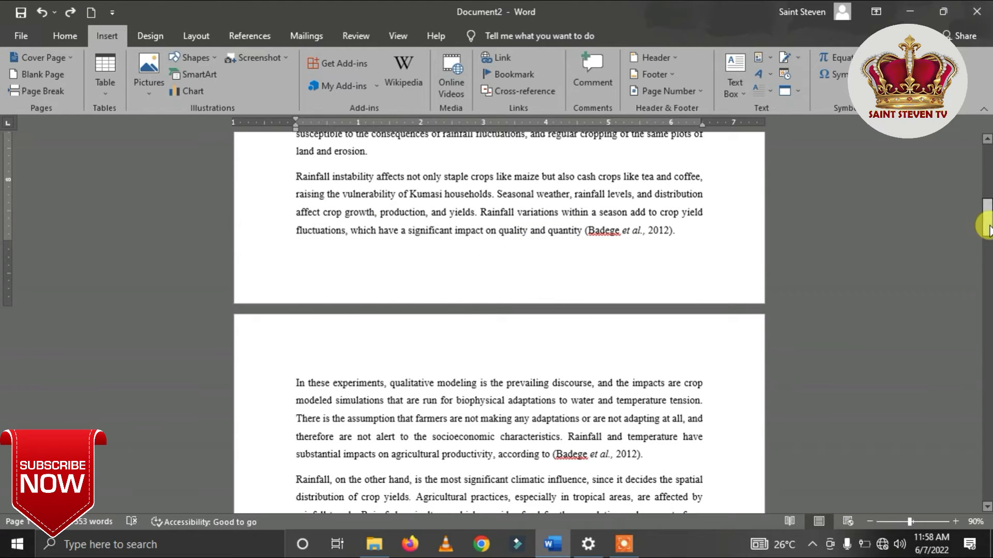
{"action": "scroll", "coordinate": [988, 230], "scroll_direction": "up", "scroll_amount": 4}
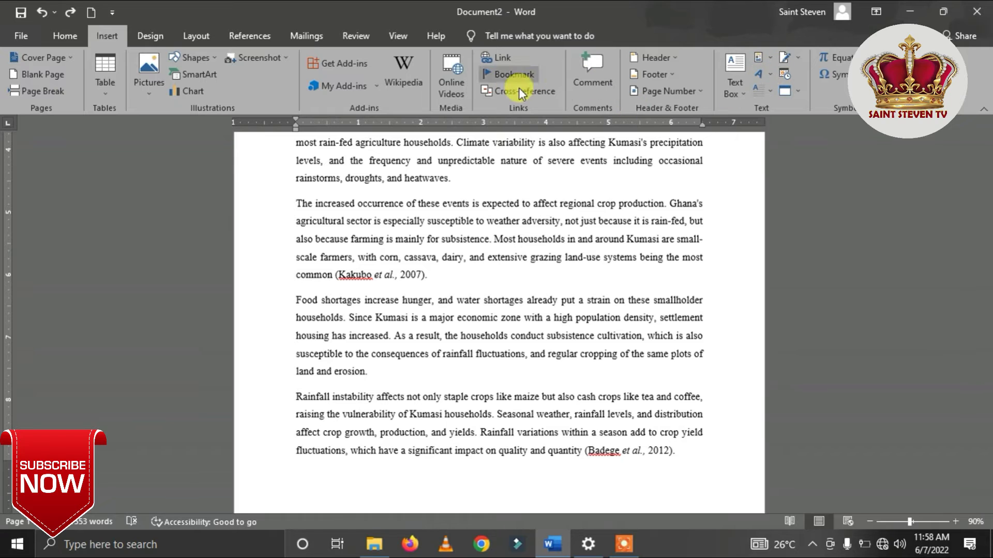
{"action": "left_click", "coordinate": [696, 95]}
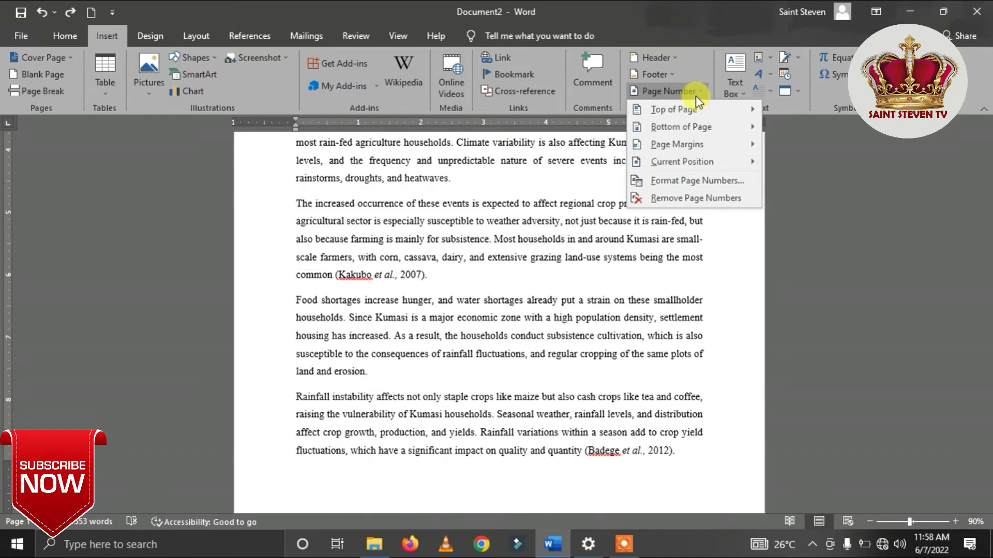
{"action": "mouse_move", "coordinate": [687, 139]}
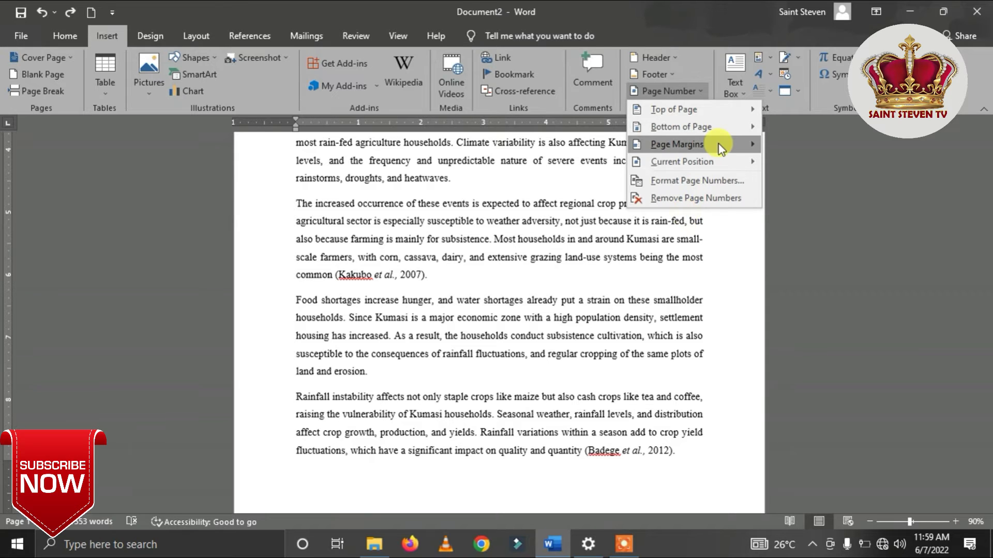
{"action": "mouse_move", "coordinate": [720, 138]}
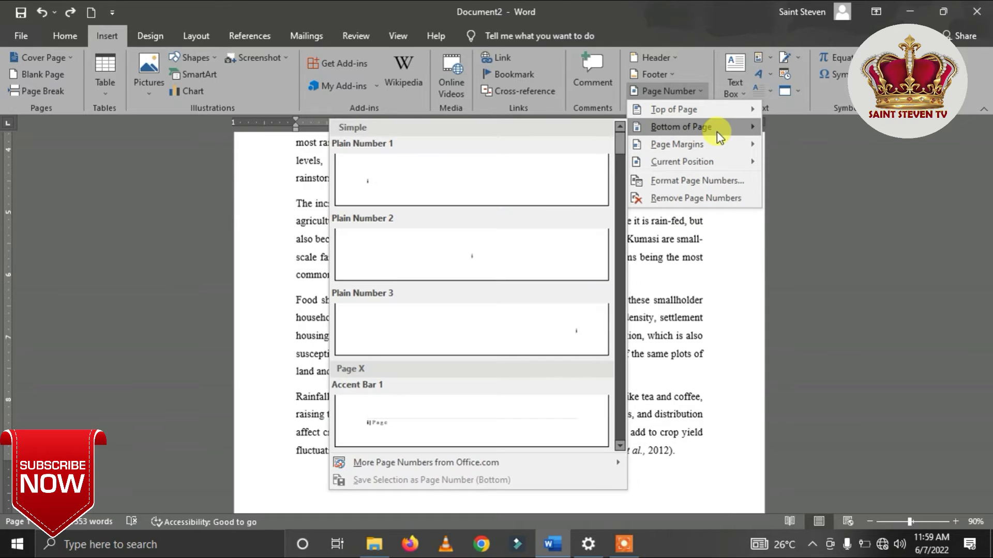
{"action": "left_click", "coordinate": [476, 262]}
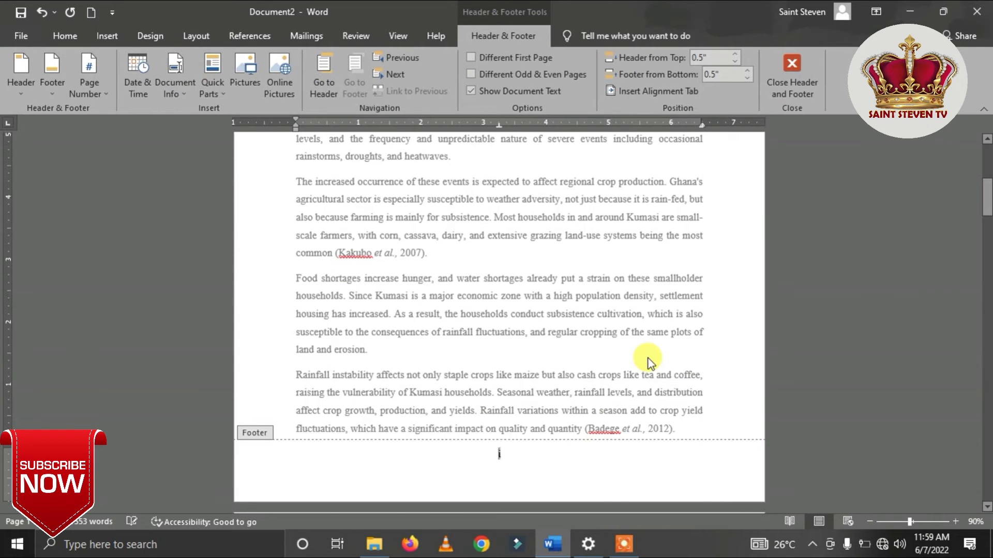
Step: Close the footer and scroll the pages to confirm centred Roman numerals i through v
{"action": "double_click", "coordinate": [577, 367]}
{"action": "left_click", "coordinate": [516, 429]}
{"action": "left_click_drag", "start_coordinate": [987, 212], "coordinate": [969, 507]}
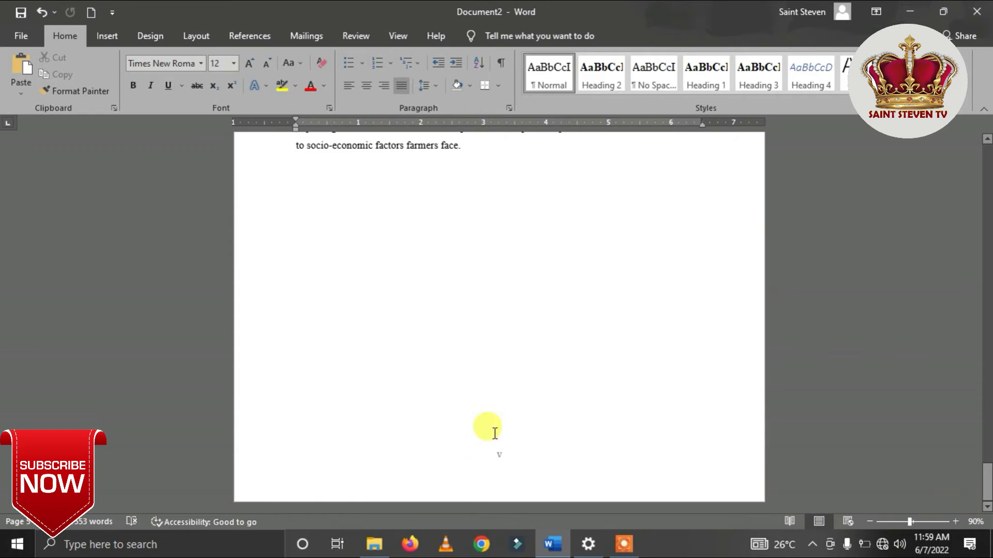
{"action": "left_click_drag", "start_coordinate": [986, 489], "coordinate": [987, 225]}
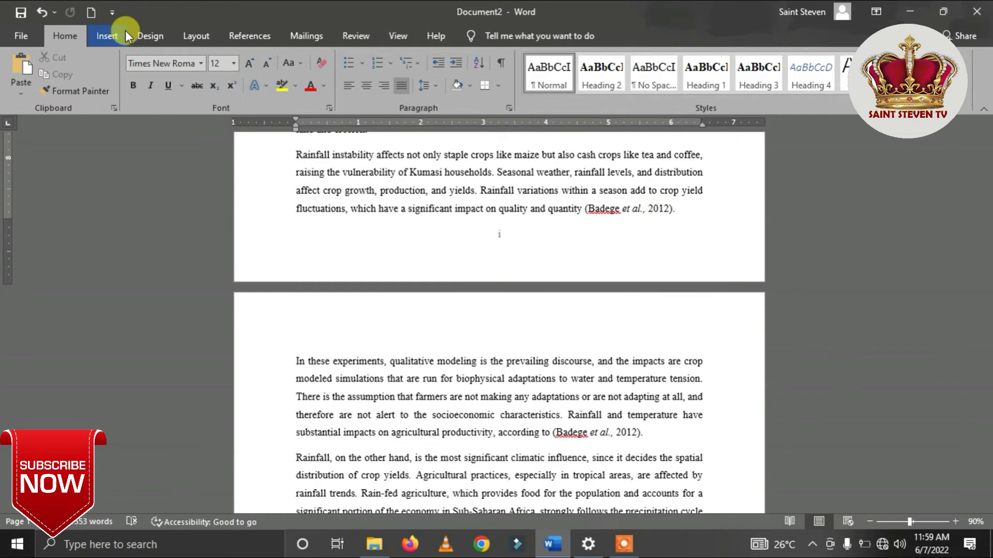
Step: Add a Next Page section break after the paragraph ending with the Badege 2012 citation
{"action": "left_click", "coordinate": [191, 37]}
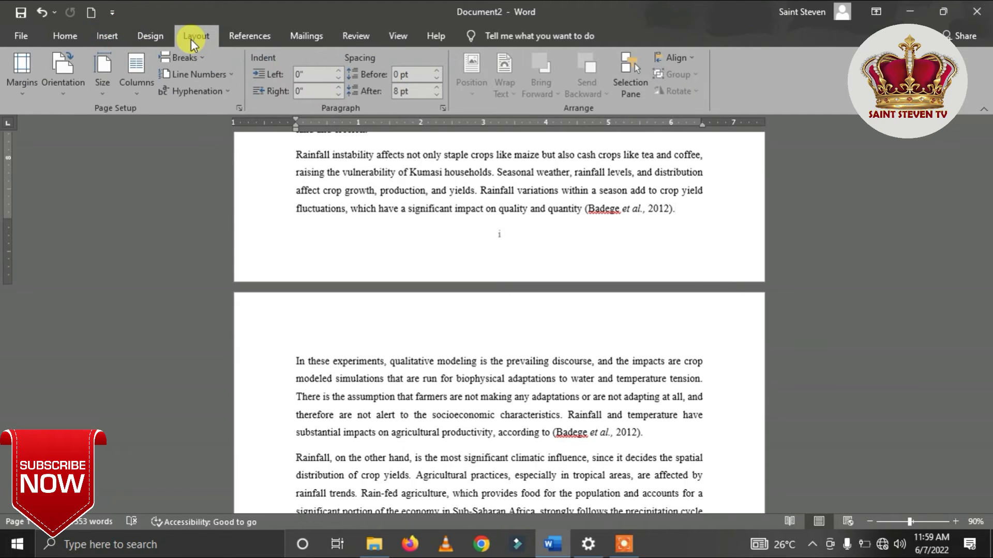
{"action": "left_click", "coordinate": [148, 34]}
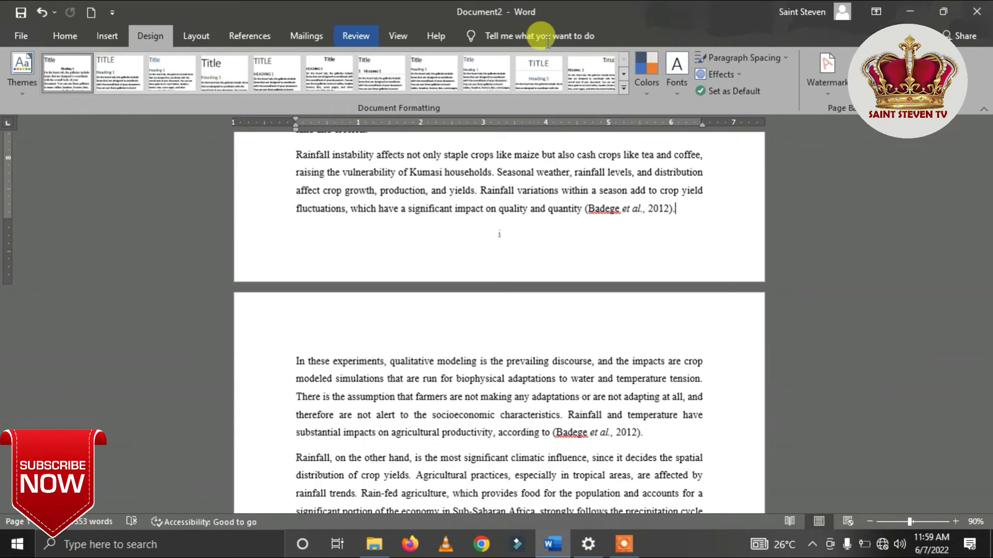
{"action": "left_click", "coordinate": [206, 38]}
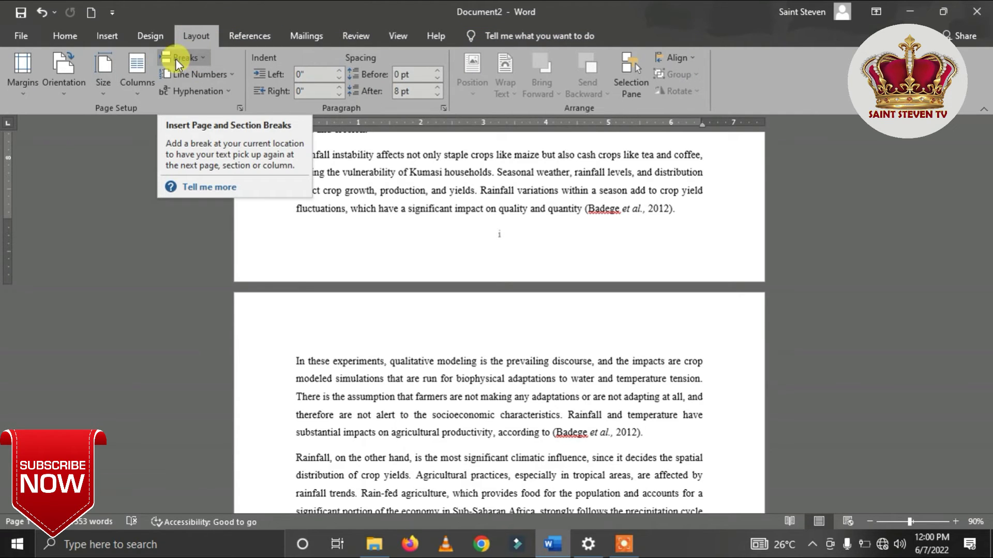
{"action": "left_click", "coordinate": [201, 57]}
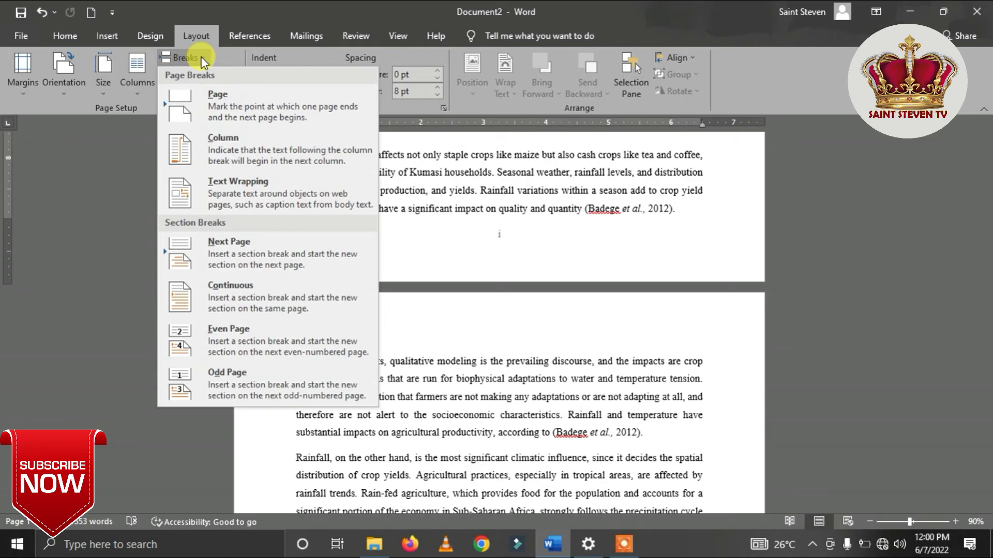
{"action": "left_click", "coordinate": [253, 261]}
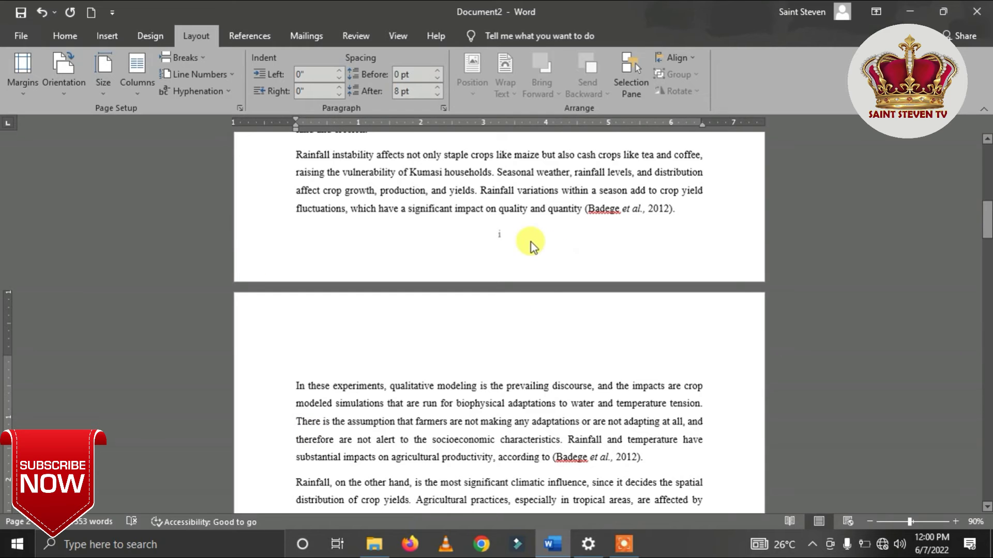
Step: With the cursor at the second section's start, bring up Format Page Numbers
{"action": "left_click_drag", "start_coordinate": [987, 229], "coordinate": [987, 247]}
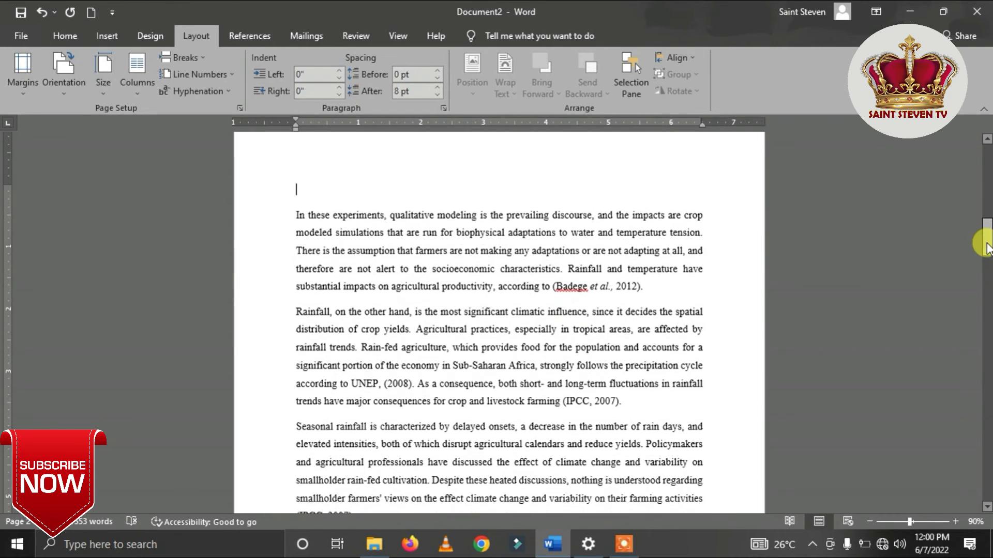
{"action": "left_click", "coordinate": [580, 194]}
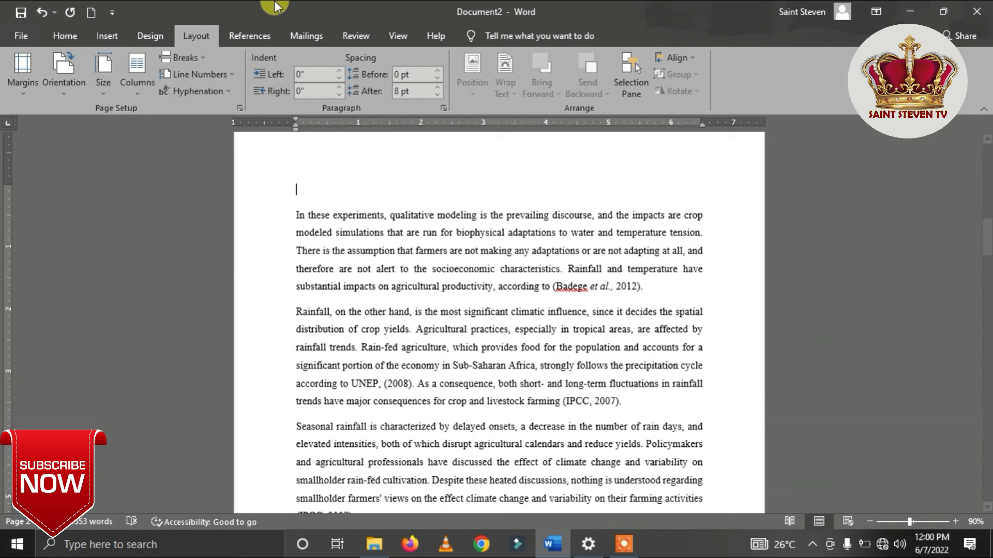
{"action": "left_click", "coordinate": [111, 37]}
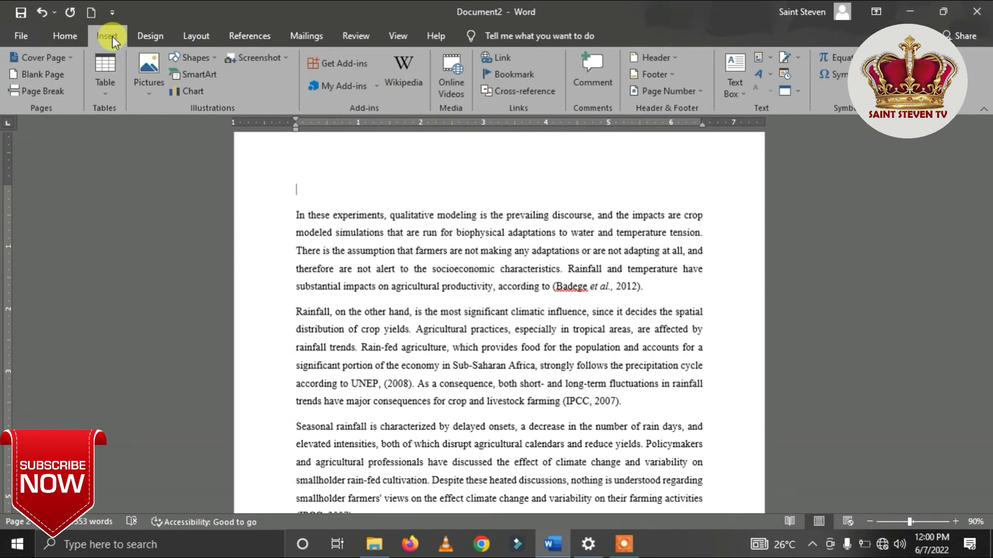
{"action": "left_click", "coordinate": [686, 91]}
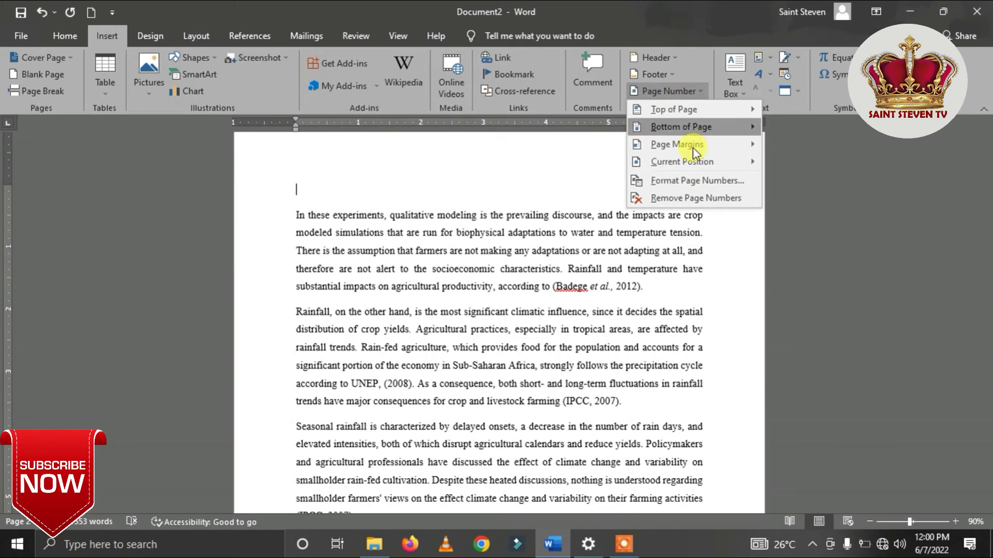
{"action": "left_click", "coordinate": [721, 180]}
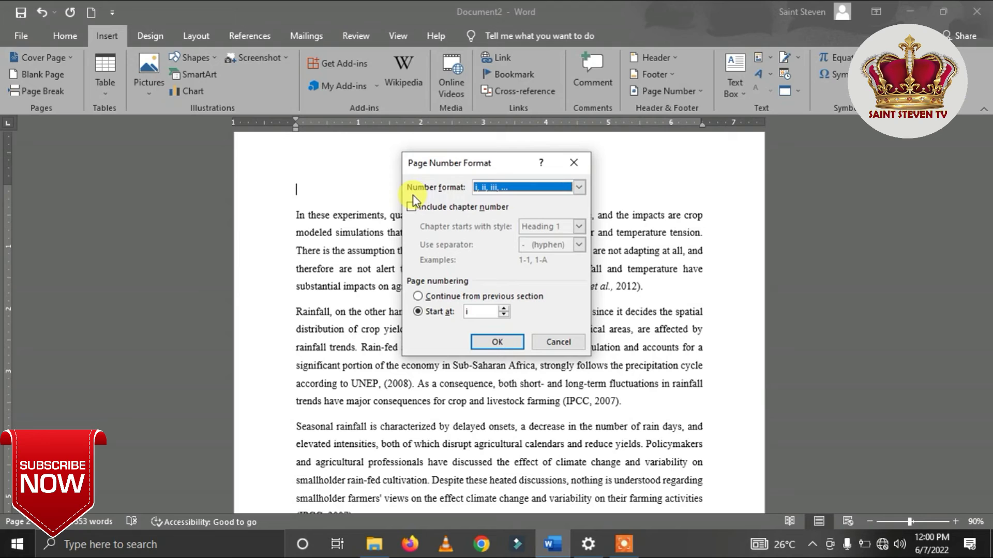
Step: Set the second section's page numbers to the 1, 2, 3 format starting at 1
{"action": "left_click", "coordinate": [493, 189]}
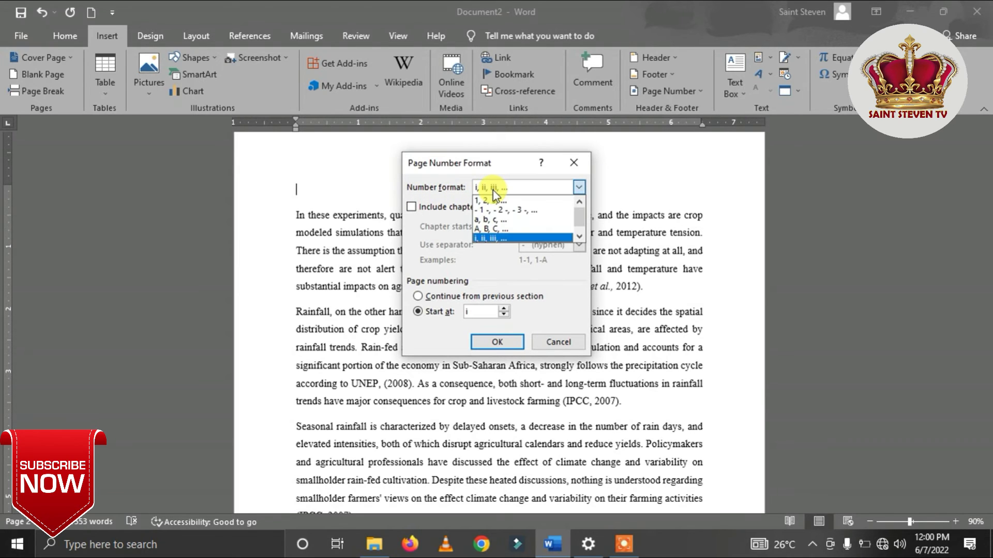
{"action": "left_click", "coordinate": [529, 202]}
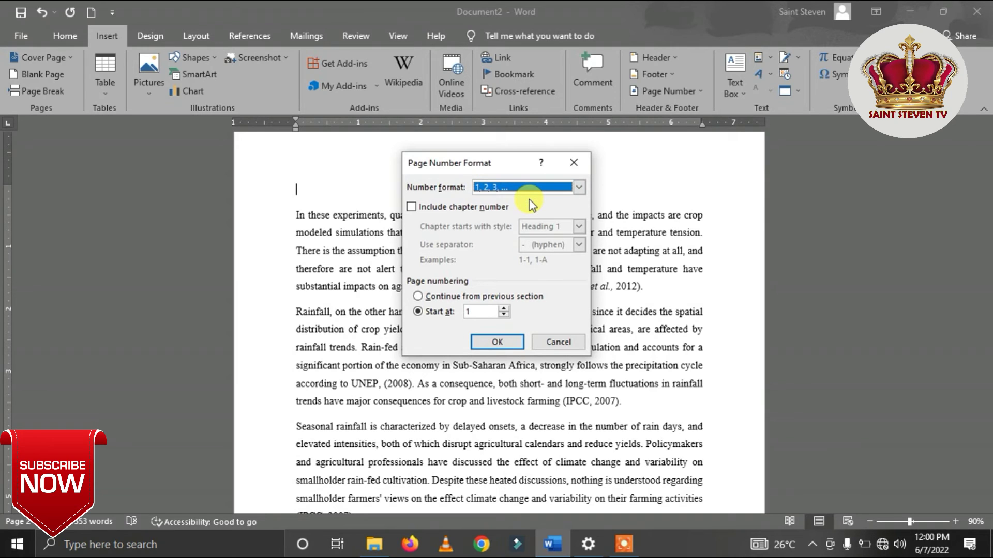
{"action": "double_click", "coordinate": [474, 312]}
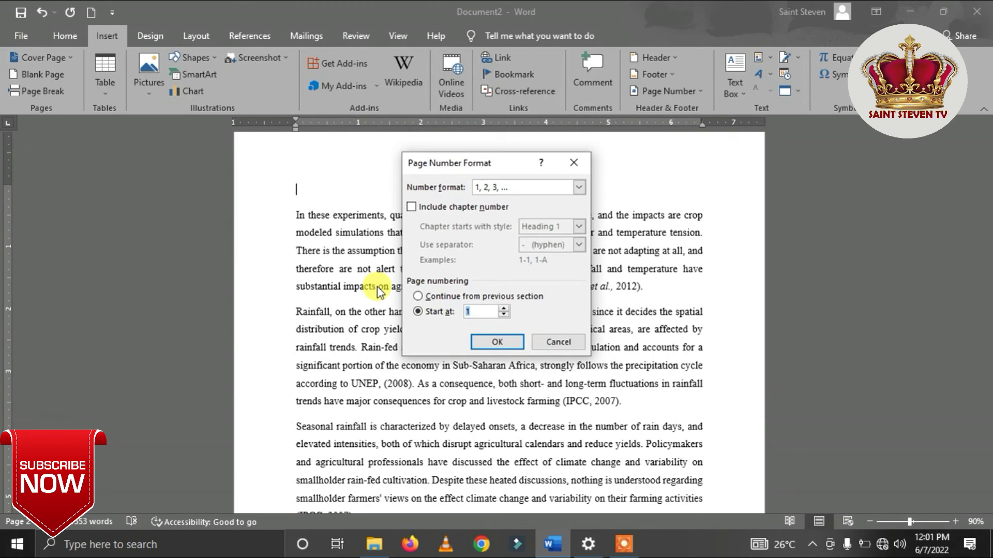
{"action": "type", "text": "1"}
{"action": "left_click", "coordinate": [496, 342]}
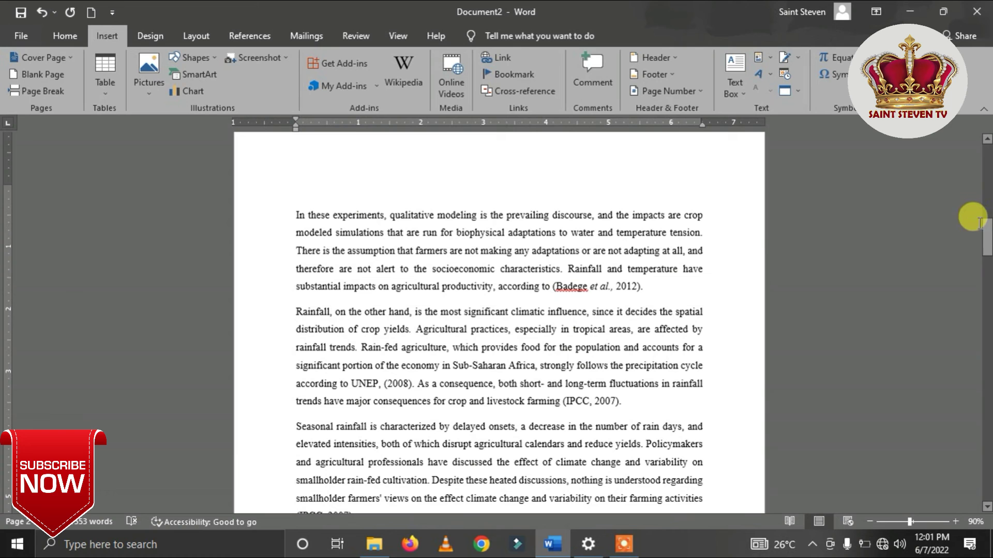
{"action": "left_click_drag", "start_coordinate": [987, 231], "coordinate": [984, 279]}
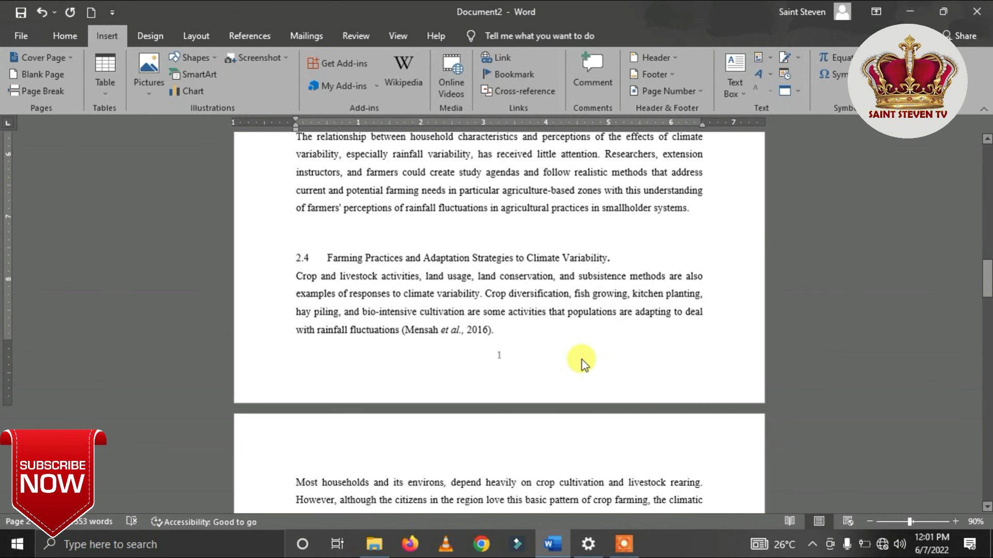
{"action": "double_click", "coordinate": [492, 345]}
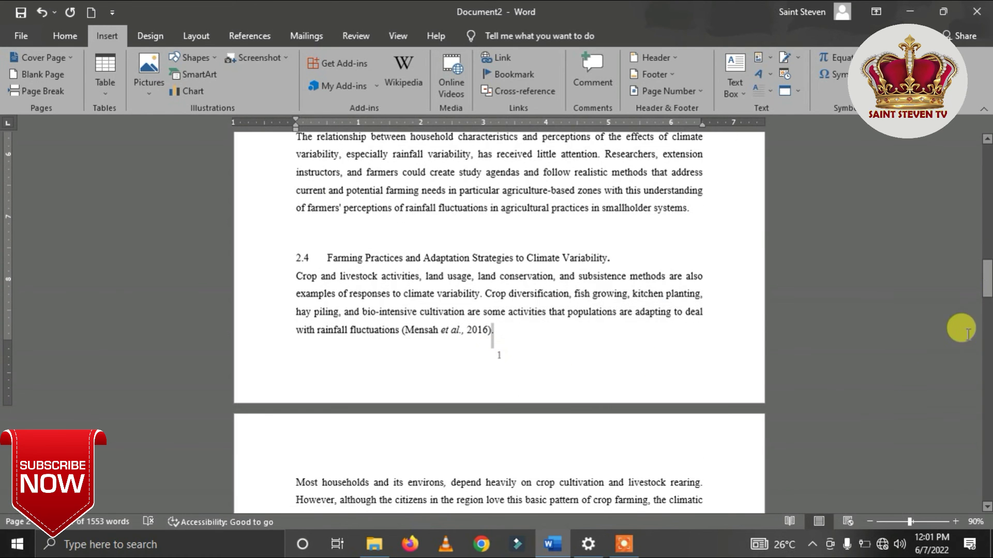
{"action": "left_click_drag", "start_coordinate": [986, 283], "coordinate": [982, 219]}
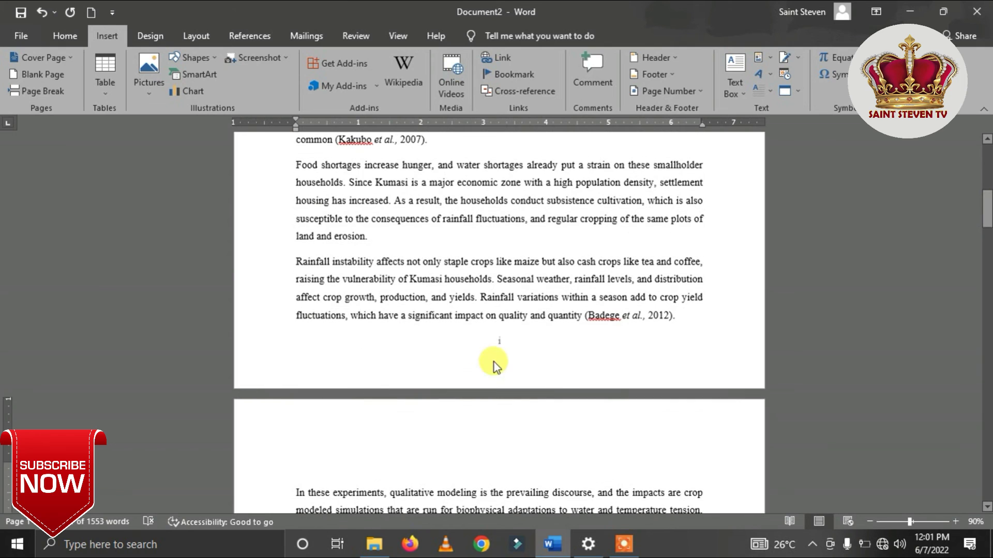
{"action": "left_click_drag", "start_coordinate": [476, 334], "coordinate": [489, 337]}
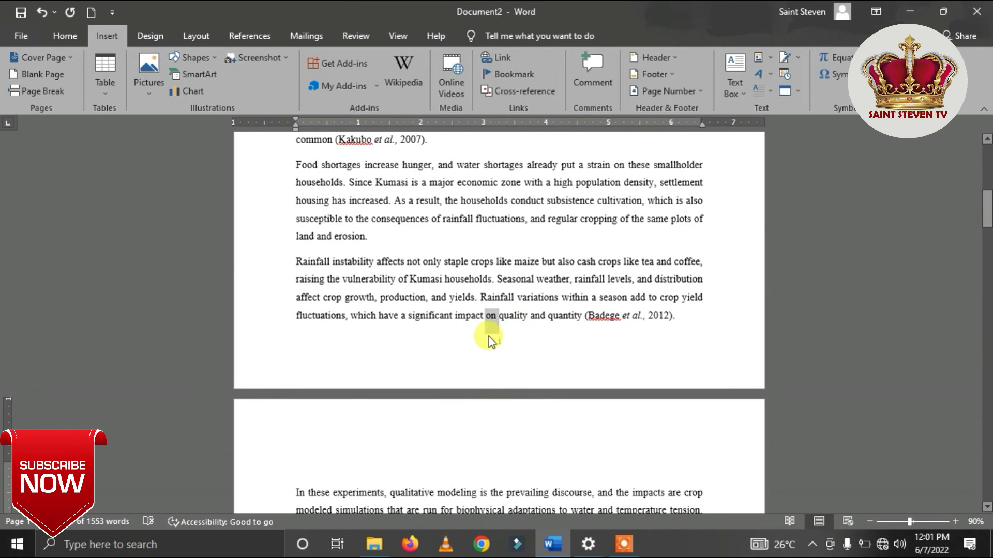